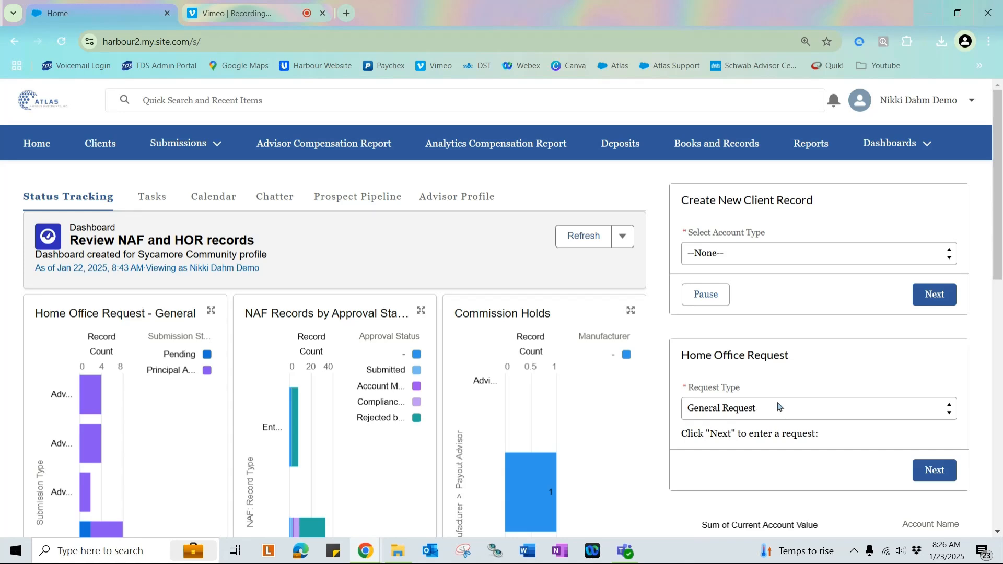
Set the home office request type to Advertising and continue to the request form.
{"action": "left_click_drag", "start_coordinate": [790, 359], "coordinate": [742, 388]}
{"action": "left_click", "coordinate": [684, 387]}
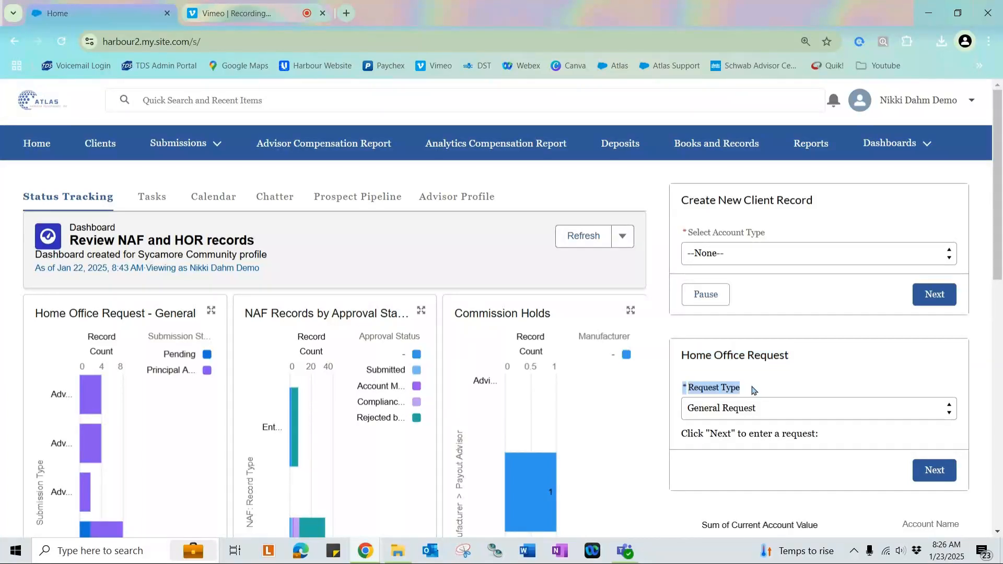
{"action": "left_click", "coordinate": [951, 413]}
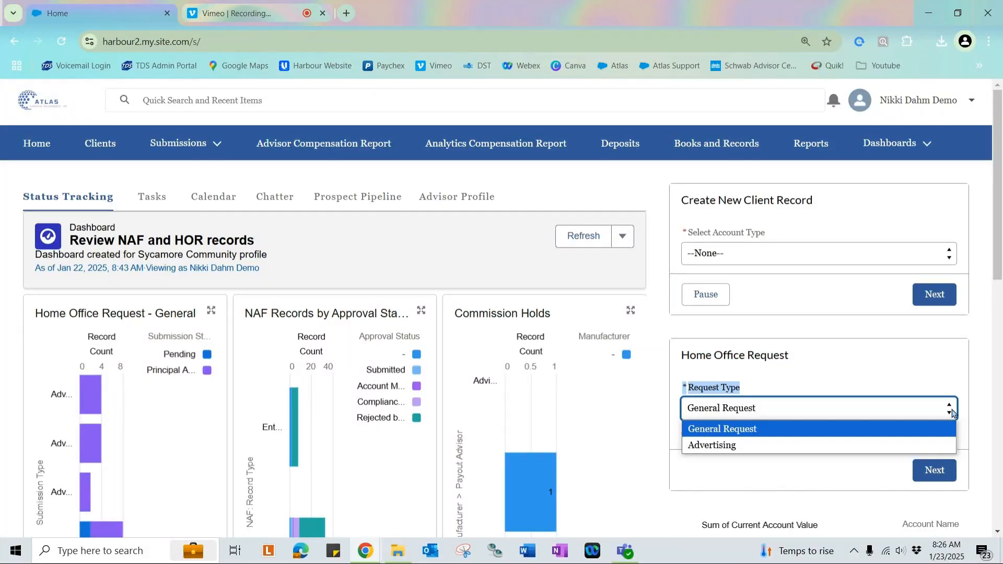
{"action": "left_click", "coordinate": [953, 444]}
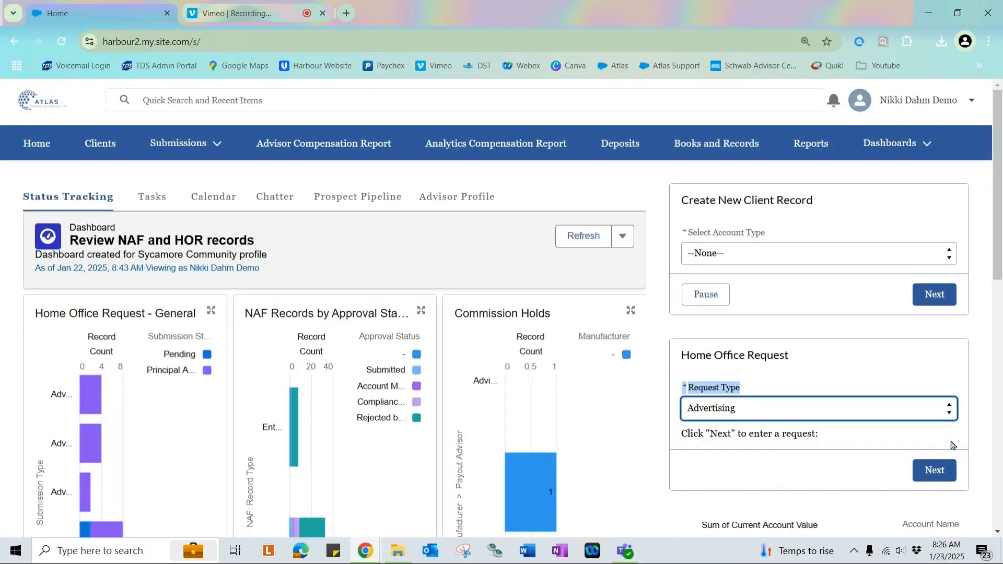
{"action": "left_click", "coordinate": [928, 471]}
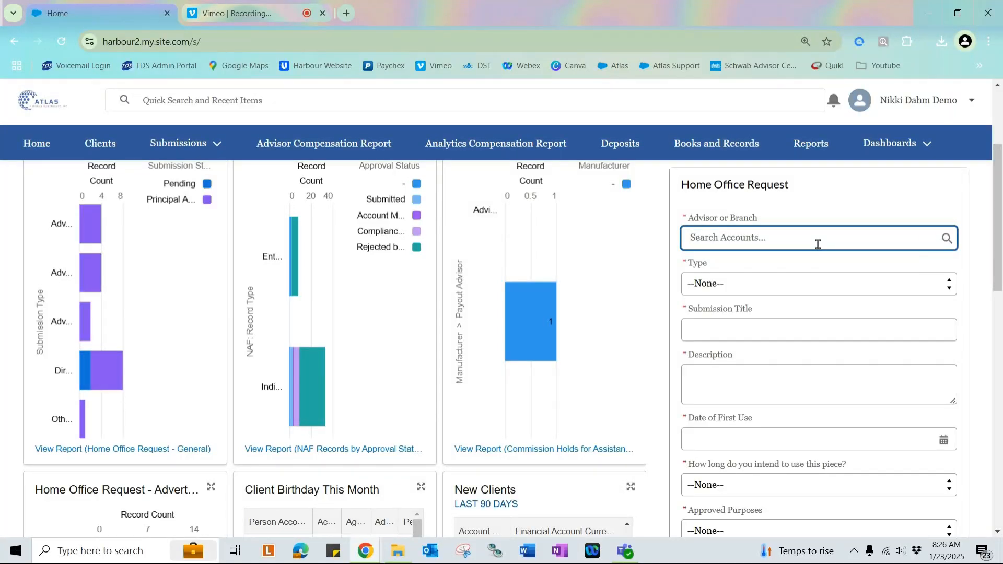
Search accounts for B83 and pick the matching advisor as the advisor or branch.
{"action": "type", "text": "b83"}
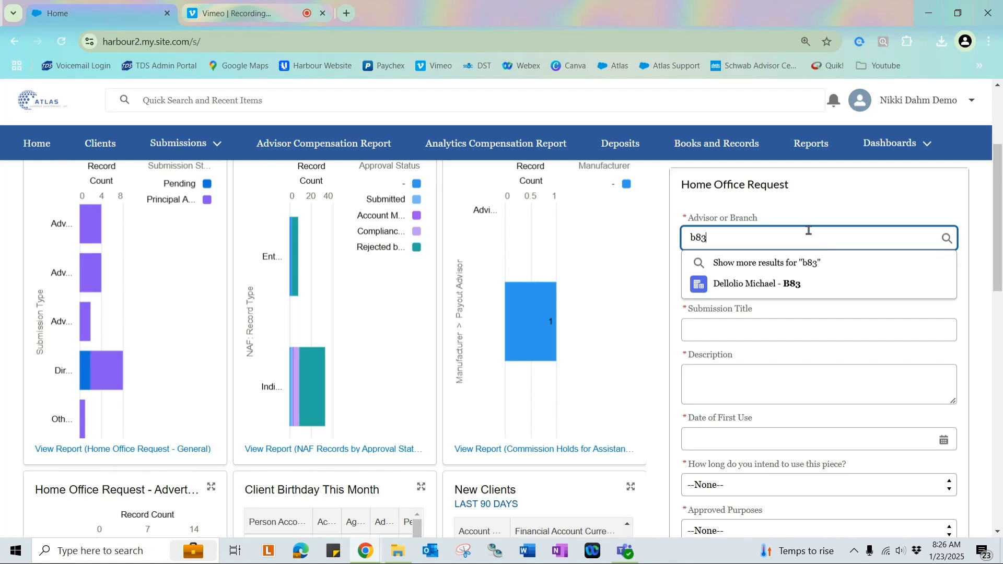
{"action": "left_click", "coordinate": [752, 284]}
{"action": "left_click", "coordinate": [715, 282]}
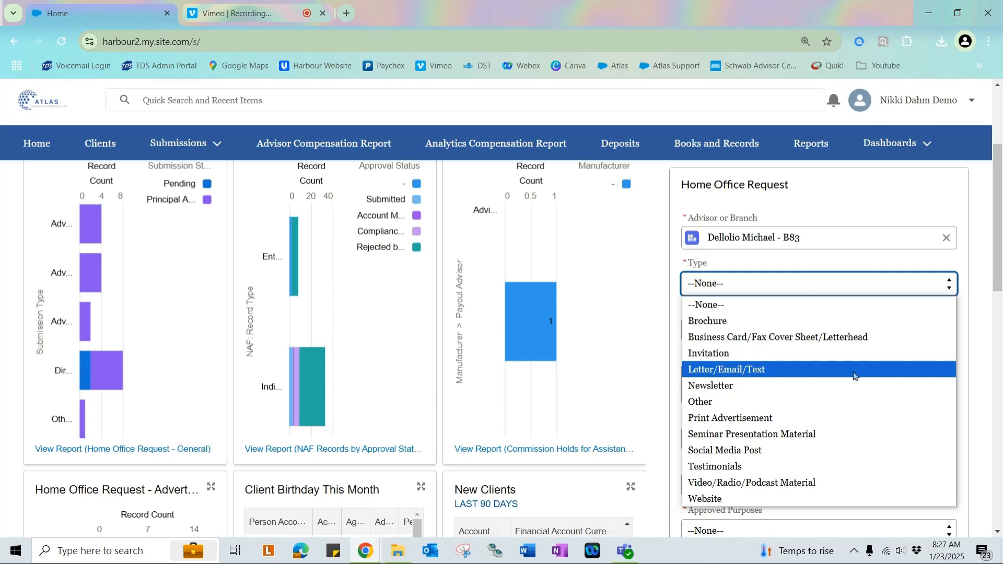
{"action": "left_click", "coordinate": [751, 375]}
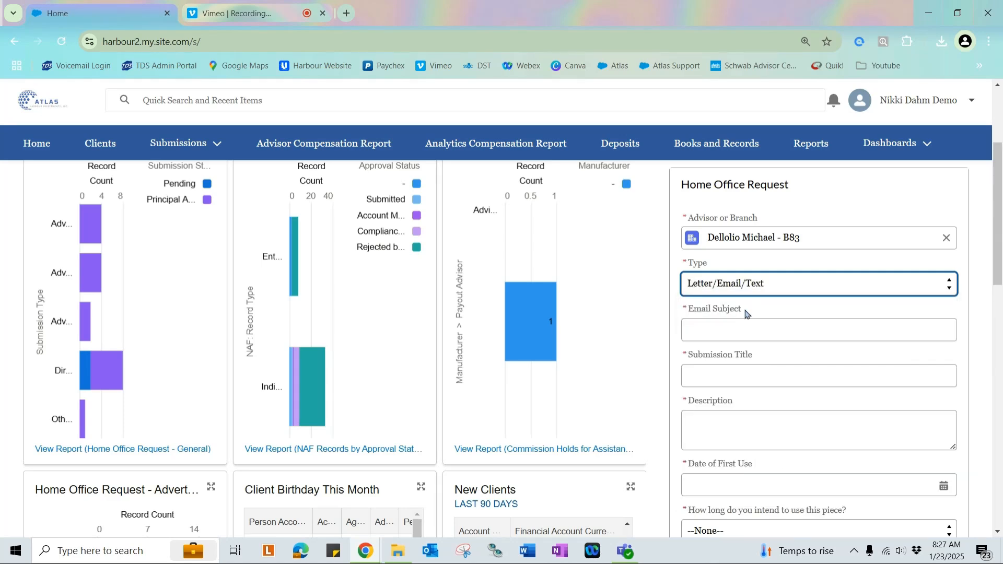
{"action": "left_click", "coordinate": [804, 284]}
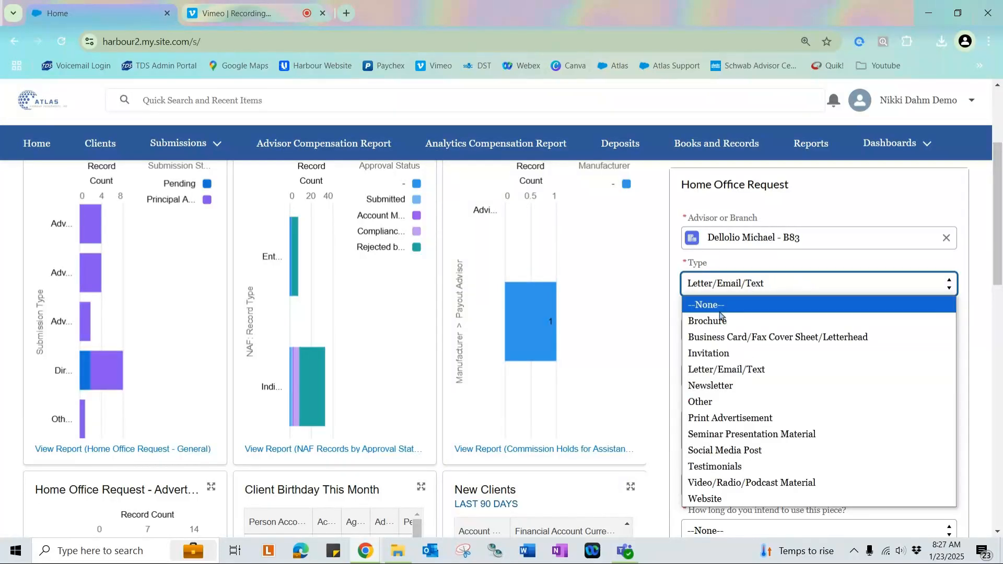
{"action": "left_click", "coordinate": [741, 504]}
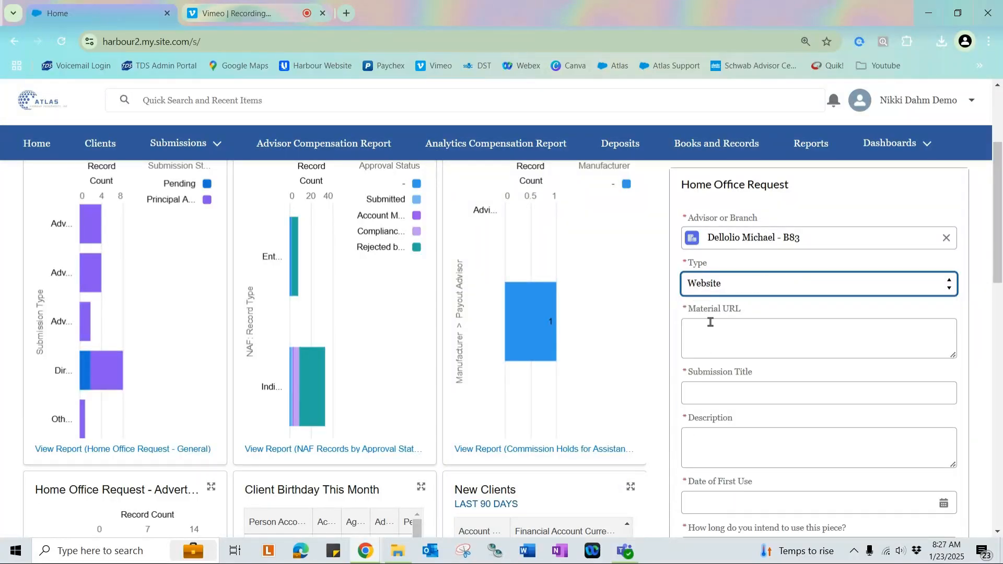
Set the type to Newsletter and enter Harbour Newsletter as the submission title.
{"action": "left_click", "coordinate": [705, 284]}
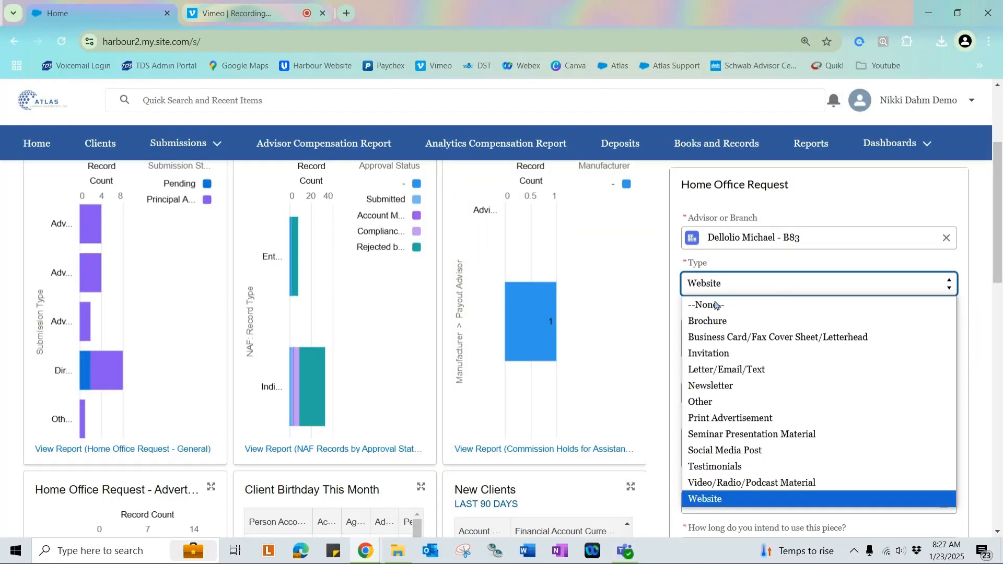
{"action": "left_click", "coordinate": [738, 390]}
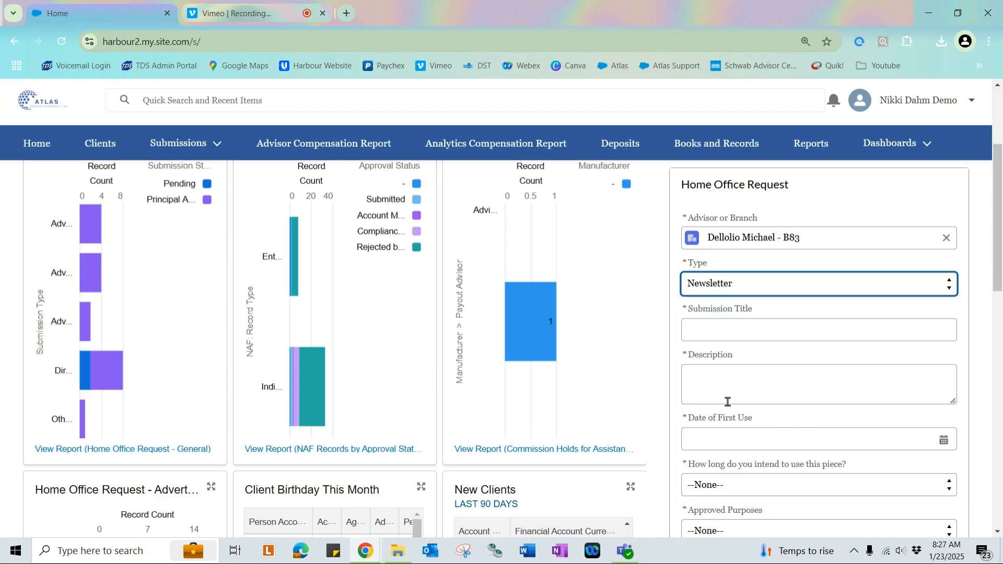
{"action": "left_click", "coordinate": [735, 326]}
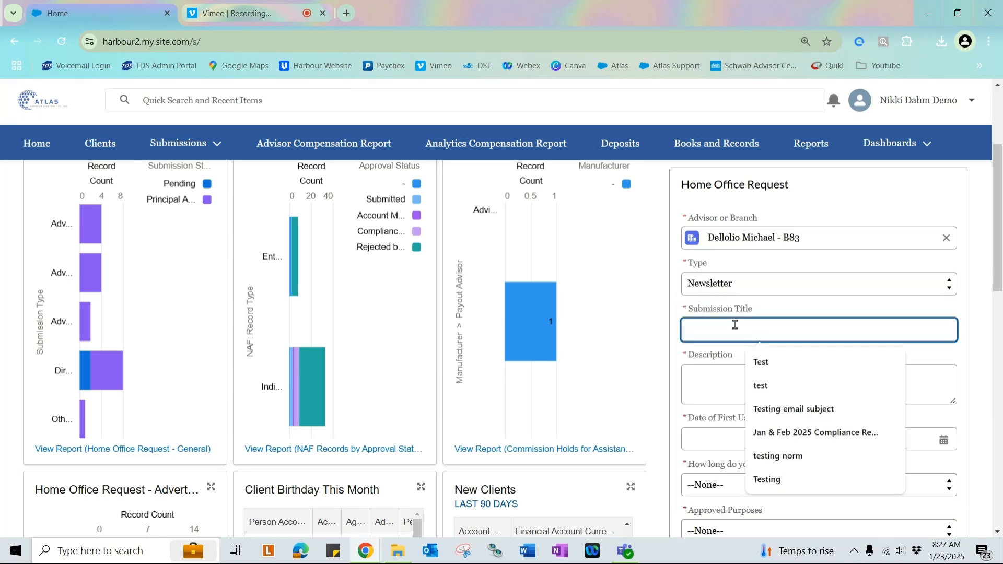
{"action": "type", "text": "Harbour "}
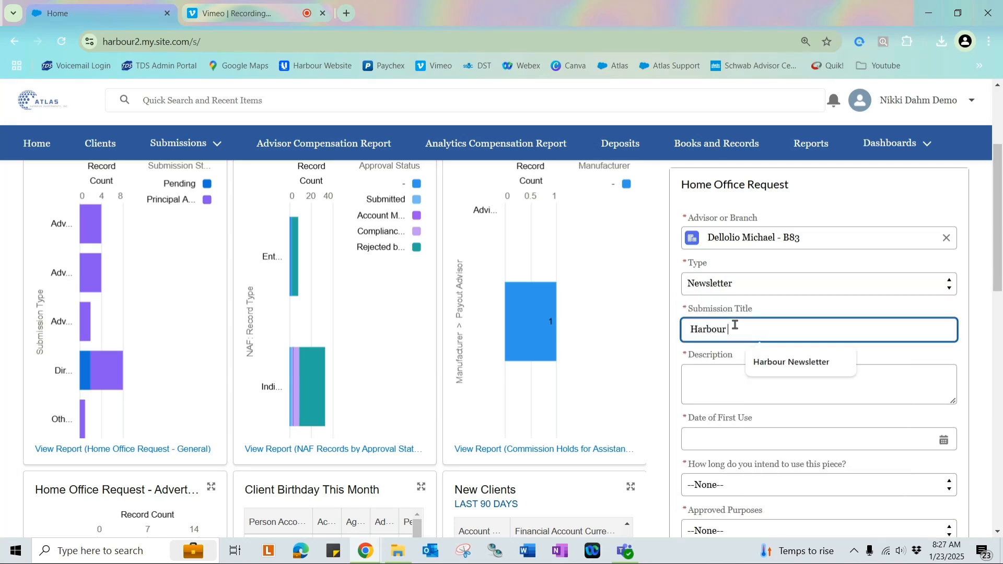
{"action": "type", "text": "Newsletter"}
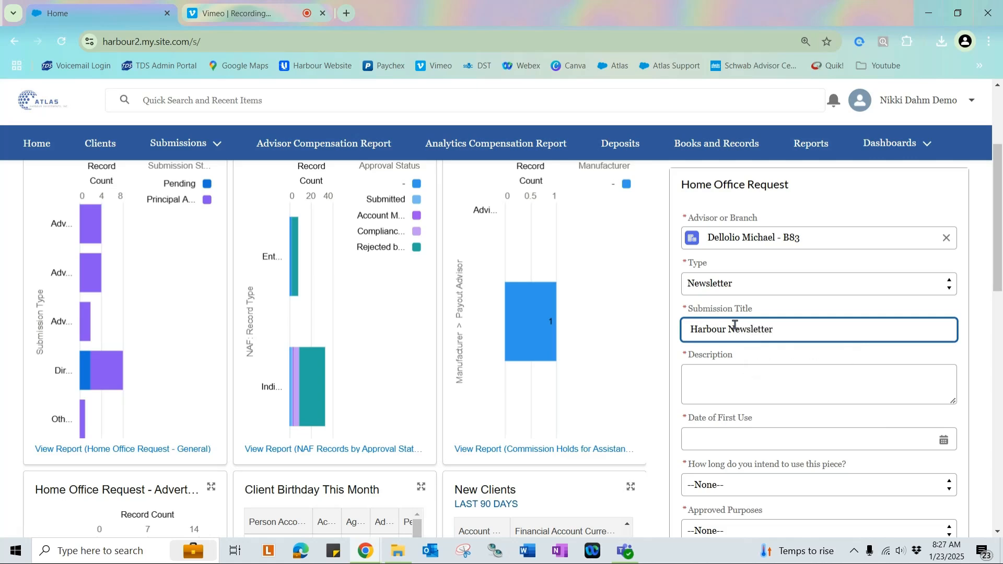
Enter the description "A Harbour newsletter that will be sent to clients. 2025 plans.".
{"action": "left_click", "coordinate": [782, 374]}
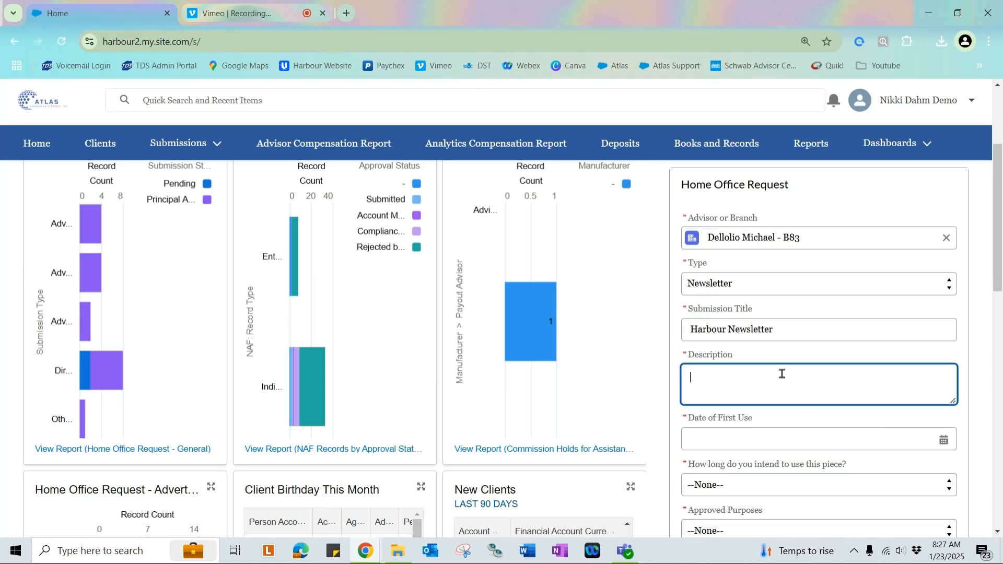
{"action": "type", "text": "A Harbour newsletter that will be sent to clie"}
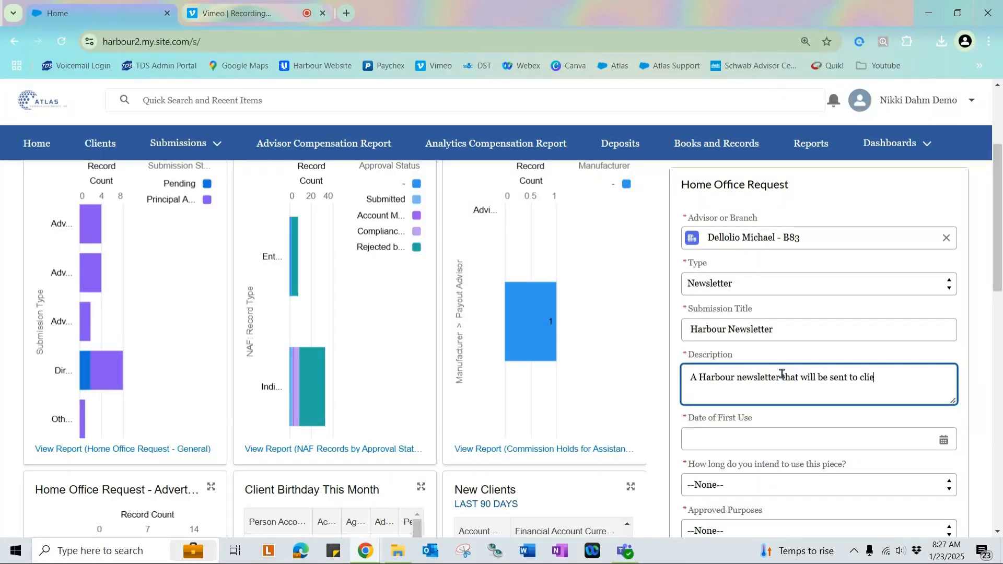
{"action": "type", "text": "nts. 2025 plans."}
Set the date of first use to 1/25/2025.
{"action": "scroll", "coordinate": [782, 374], "scroll_direction": "down", "scroll_amount": 2}
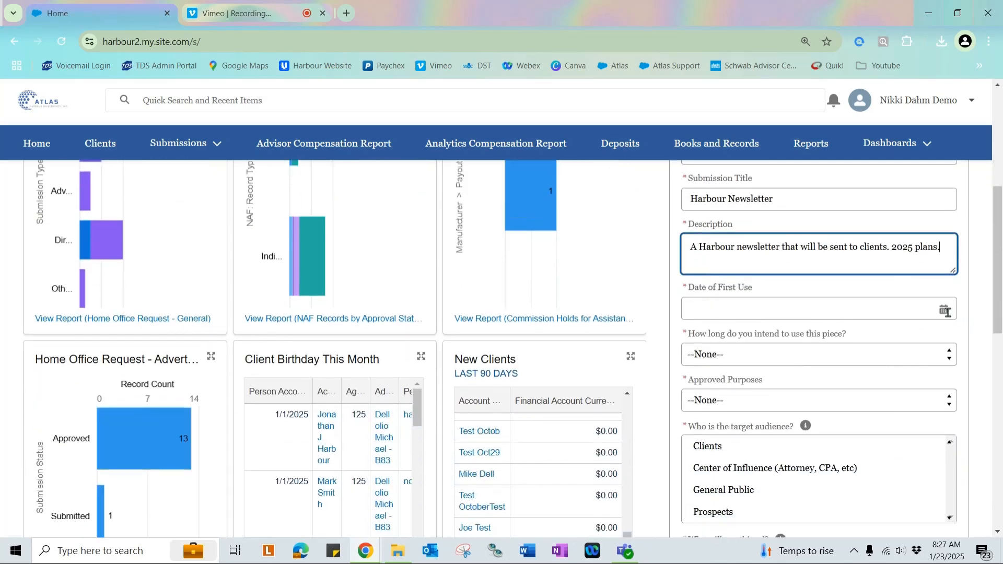
{"action": "left_click", "coordinate": [947, 311]}
{"action": "left_click", "coordinate": [864, 233]}
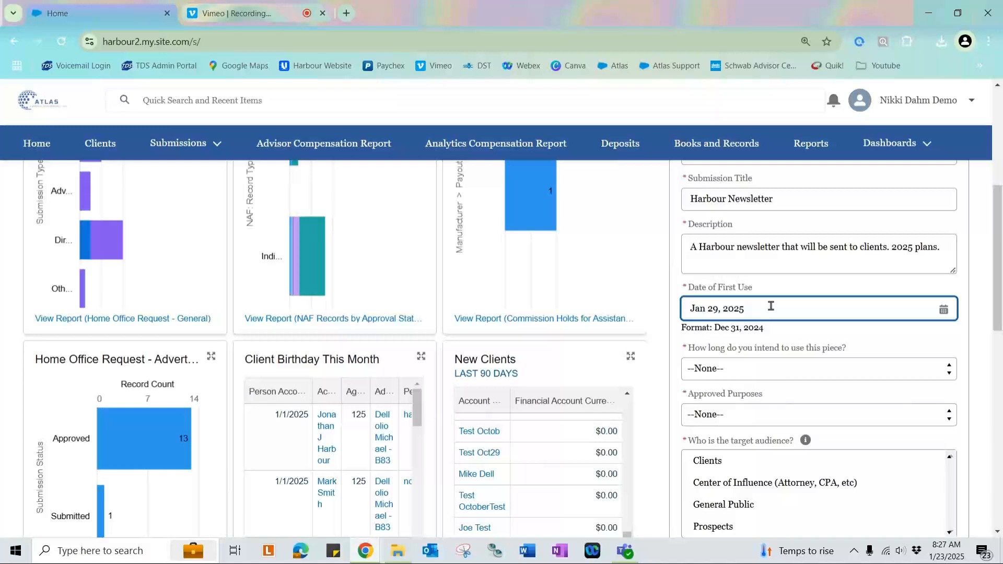
{"action": "key", "text": "ctrl+a"}
{"action": "key", "text": "BackSpace"}
{"action": "type", "text": "1/25/2025"}
{"action": "left_click", "coordinate": [836, 344]}
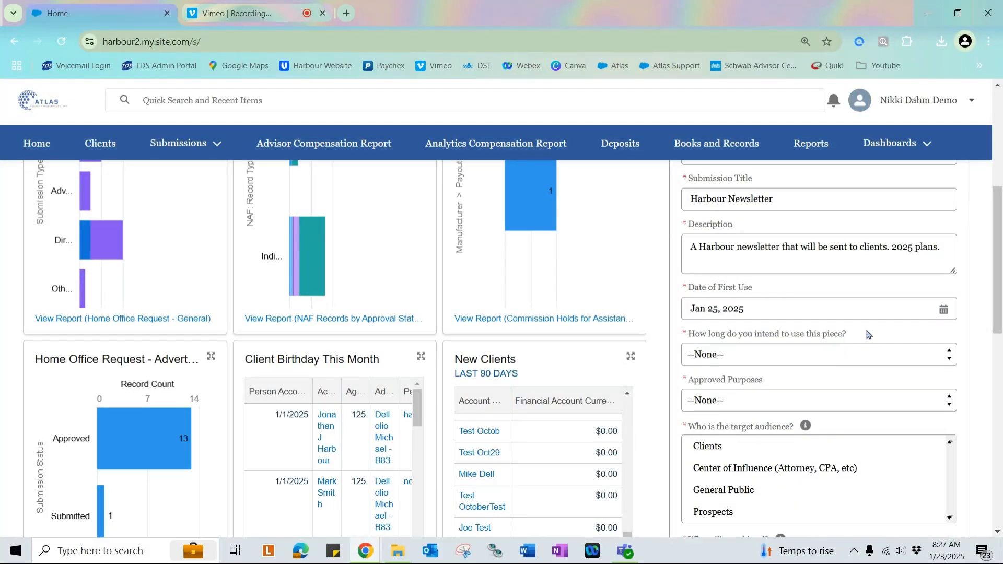
Set the intended usage period to Other and specify a timeframe of 2.5 Weeks.
{"action": "left_click", "coordinate": [795, 355]}
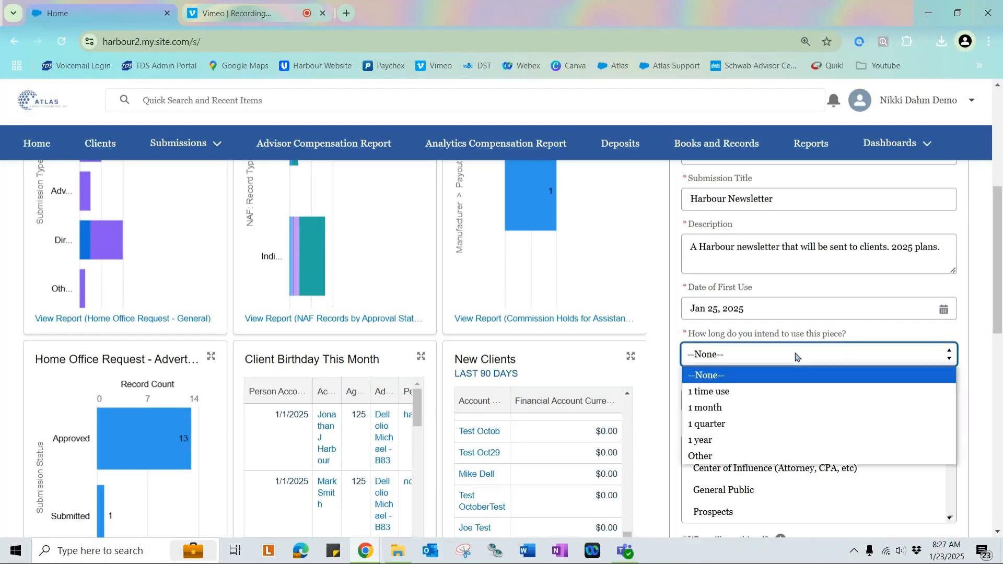
{"action": "left_click", "coordinate": [826, 460]}
{"action": "left_click", "coordinate": [768, 401]}
{"action": "type", "text": "2.5"}
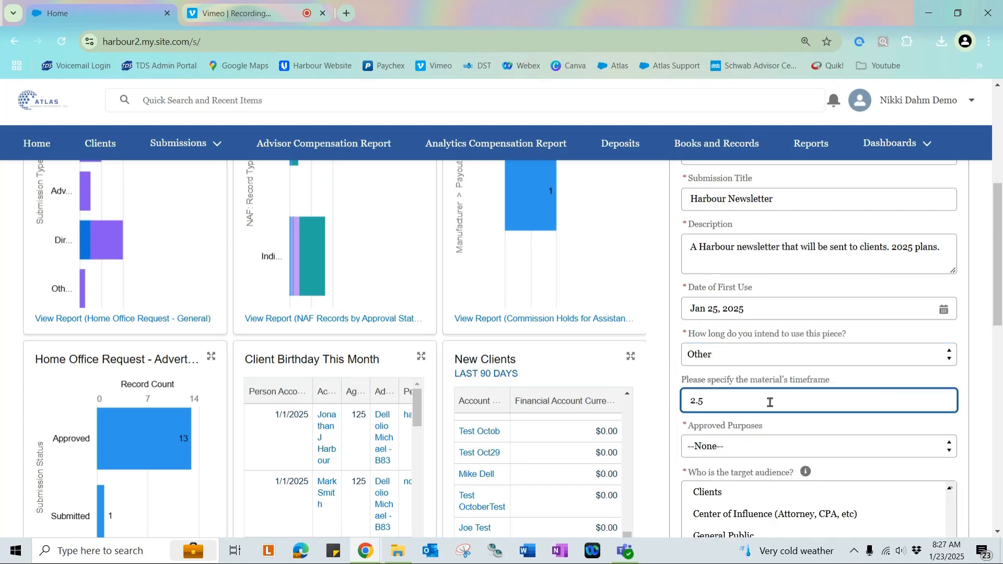
{"action": "type", "text": " Weeks"}
Set the approved purpose to Retail Communication (more than 1 household).
{"action": "scroll", "coordinate": [771, 403], "scroll_direction": "down", "scroll_amount": 1}
{"action": "left_click", "coordinate": [775, 388]}
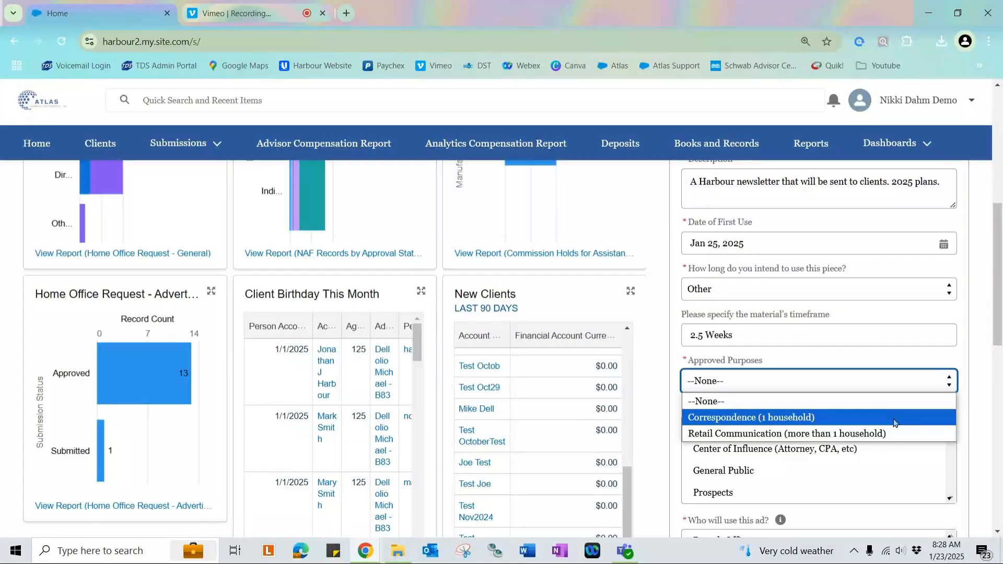
{"action": "left_click", "coordinate": [914, 438]}
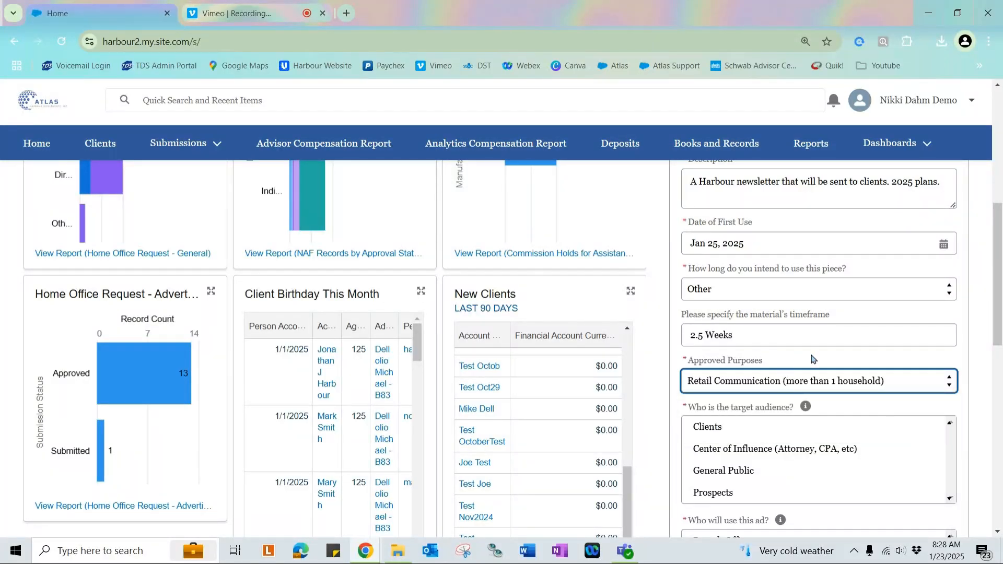
Select Clients, General Public and Prospects as the target audience.
{"action": "scroll", "coordinate": [768, 359], "scroll_direction": "down", "scroll_amount": 1}
{"action": "left_click_drag", "start_coordinate": [688, 342], "coordinate": [803, 346]}
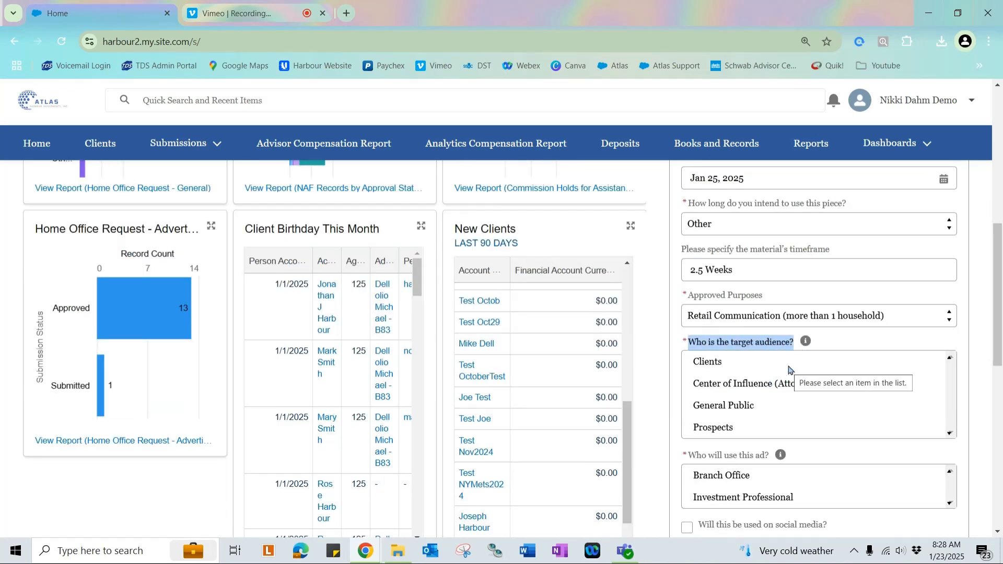
{"action": "mouse_move", "coordinate": [808, 342]}
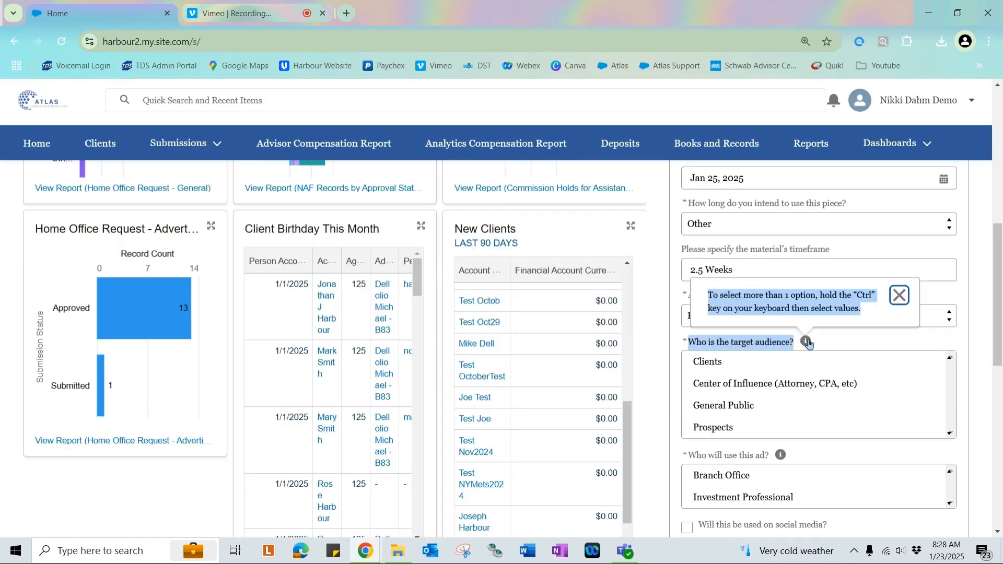
{"action": "left_click", "coordinate": [871, 333]}
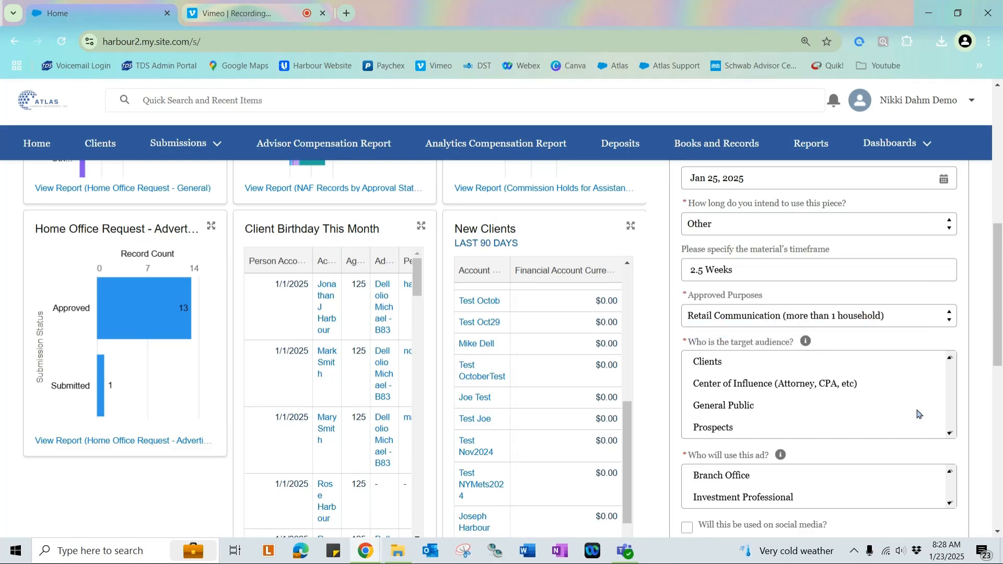
{"action": "left_click", "coordinate": [740, 362]}
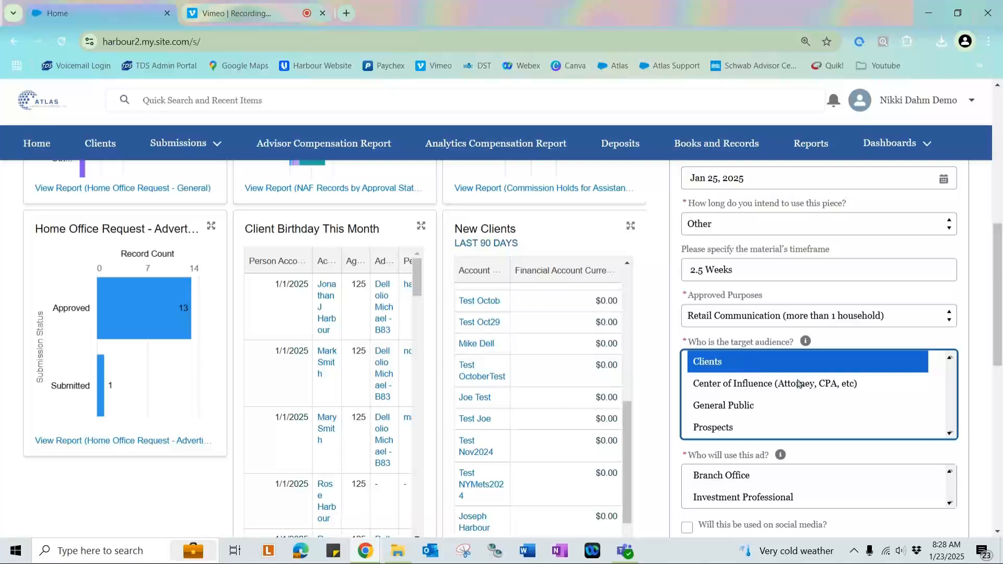
{"action": "left_click", "coordinate": [761, 408], "text": "ctrl"}
{"action": "left_click", "coordinate": [759, 431], "text": "ctrl"}
Choose Branch Office as who will use the ad and specify Madison, WI as the branch location.
{"action": "scroll", "coordinate": [763, 453], "scroll_direction": "down", "scroll_amount": 1}
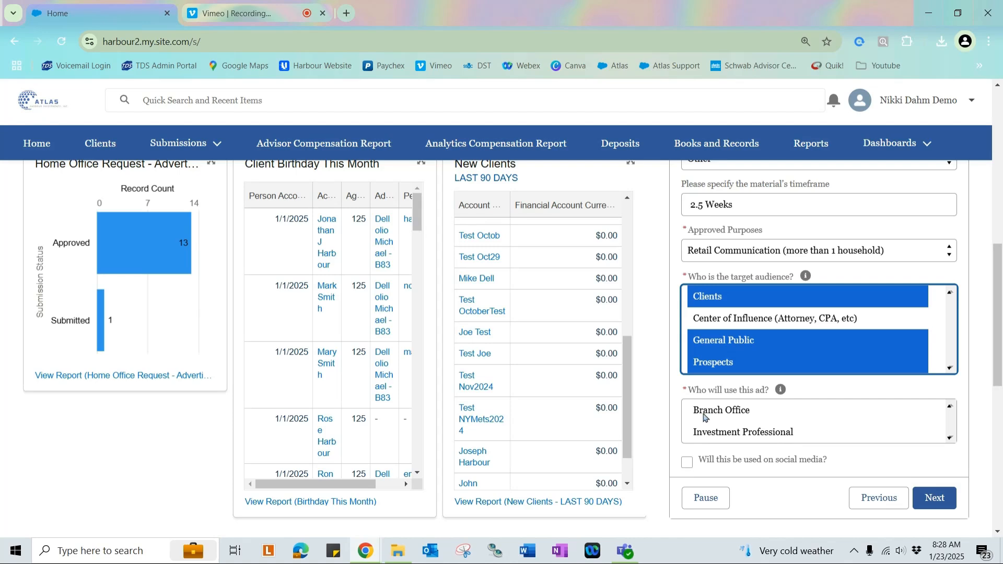
{"action": "left_click", "coordinate": [770, 416]}
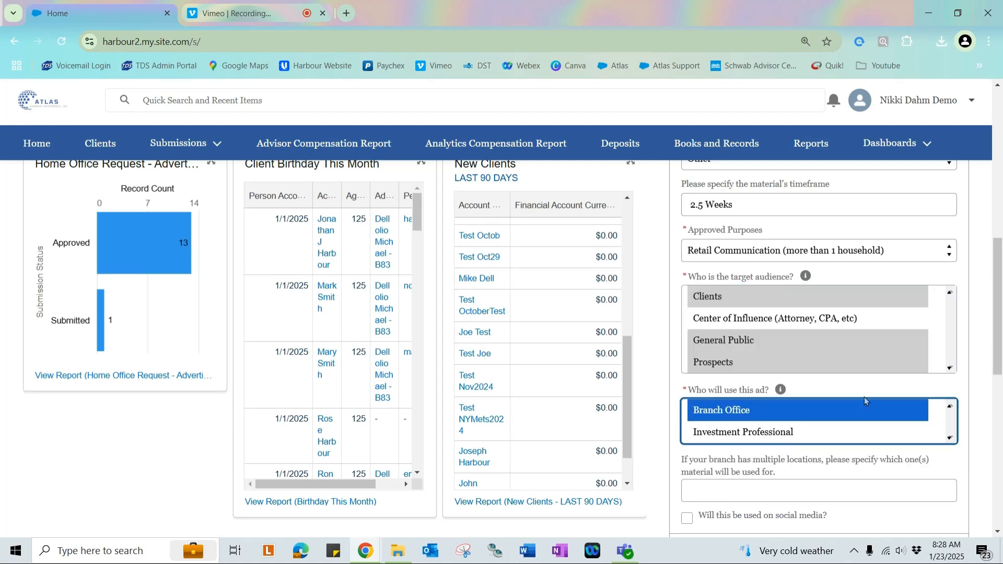
{"action": "scroll", "coordinate": [895, 392], "scroll_direction": "down", "scroll_amount": 1}
{"action": "left_click", "coordinate": [790, 426]}
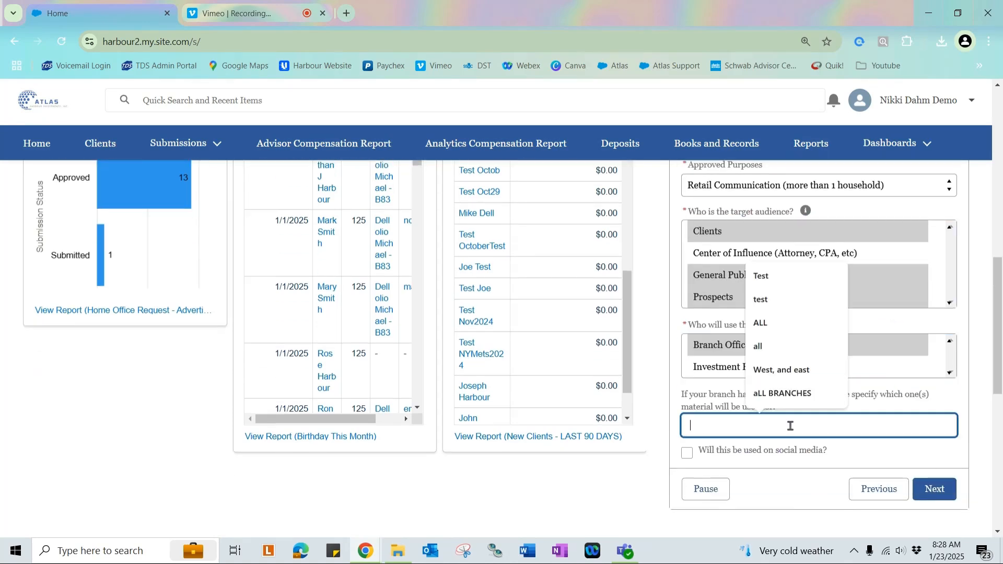
{"action": "type", "text": "Madison, WI"}
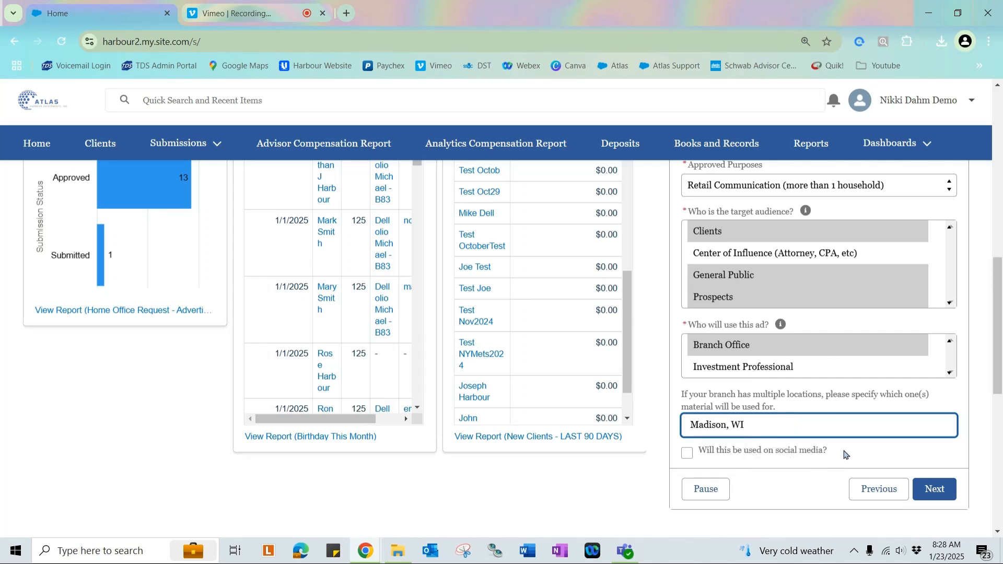
Mark the material for social media use and select Facebook and LinkedIn.
{"action": "left_click", "coordinate": [687, 454]}
{"action": "scroll", "coordinate": [855, 448], "scroll_direction": "down", "scroll_amount": 1}
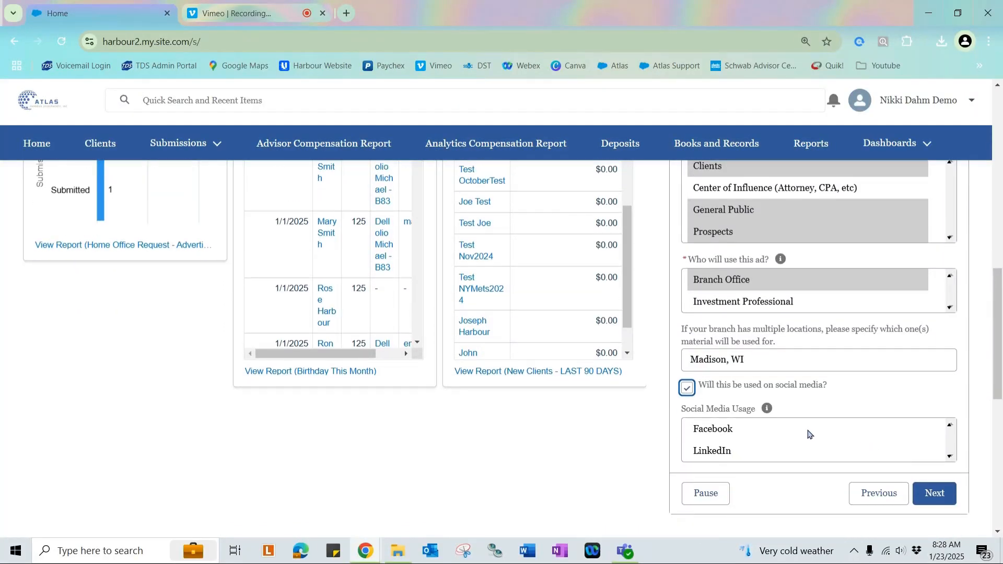
{"action": "left_click", "coordinate": [730, 437]}
{"action": "left_click", "coordinate": [737, 453], "text": "ctrl"}
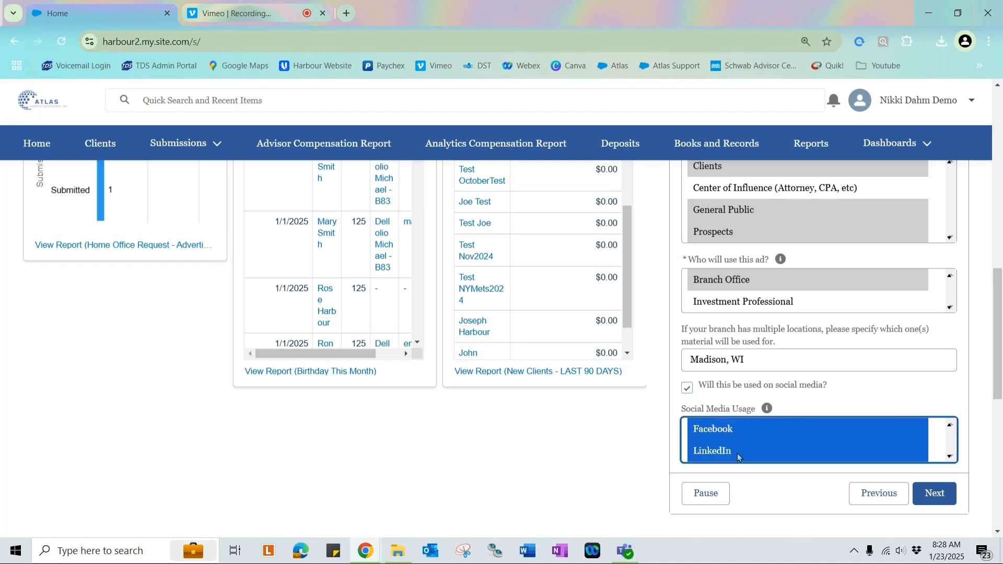
{"action": "left_click", "coordinate": [895, 408]}
Proceed to the upload screen and open File Explorer at the Atlas Images folder.
{"action": "left_click", "coordinate": [935, 494]}
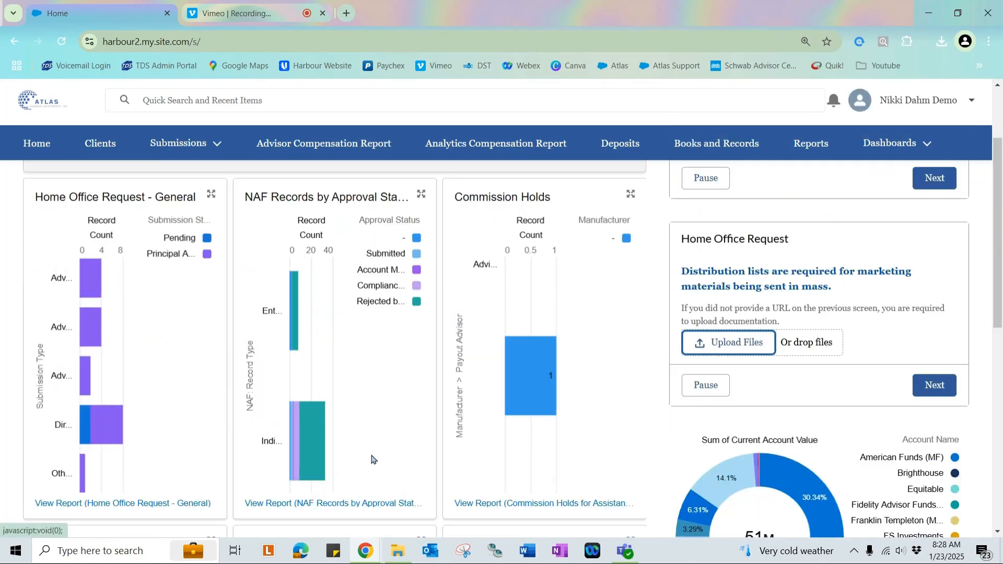
{"action": "left_click", "coordinate": [397, 550]}
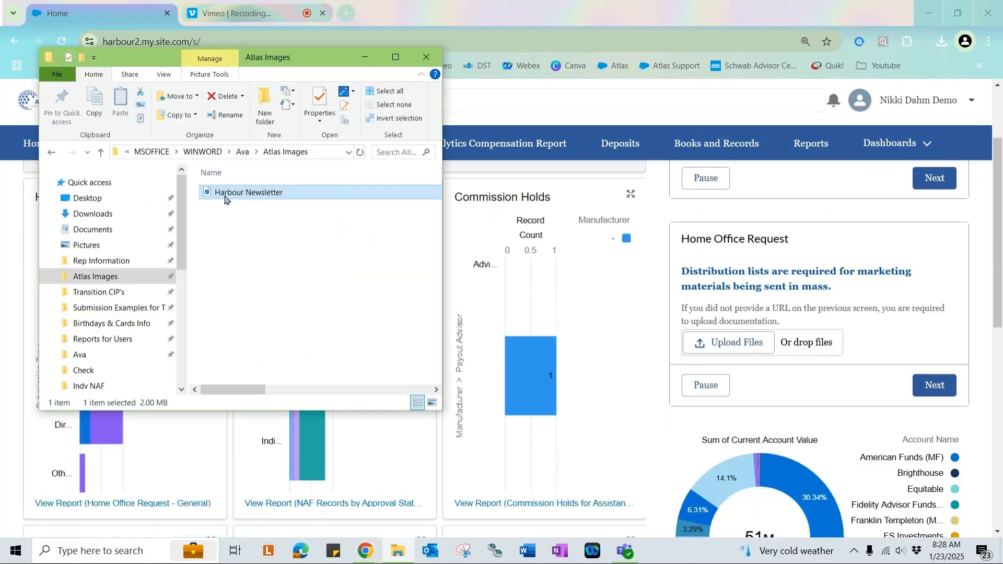
Upload the Harbour Newsletter file to the request and continue to the next screen.
{"action": "left_click_drag", "start_coordinate": [226, 200], "coordinate": [710, 342]}
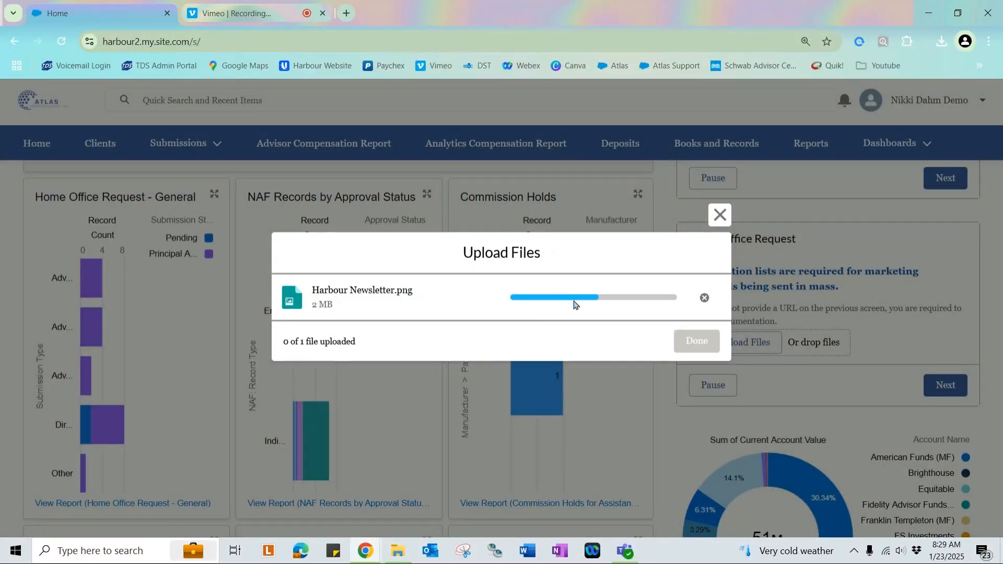
{"action": "left_click", "coordinate": [696, 341]}
{"action": "left_click", "coordinate": [935, 385]}
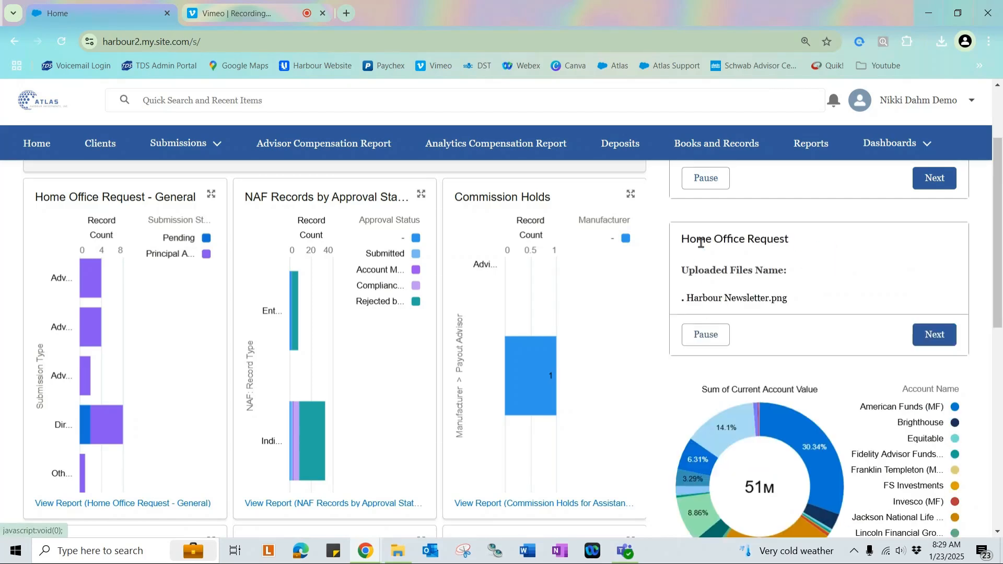
Submit the Home Office request form.
{"action": "left_click_drag", "start_coordinate": [788, 302], "coordinate": [682, 268]}
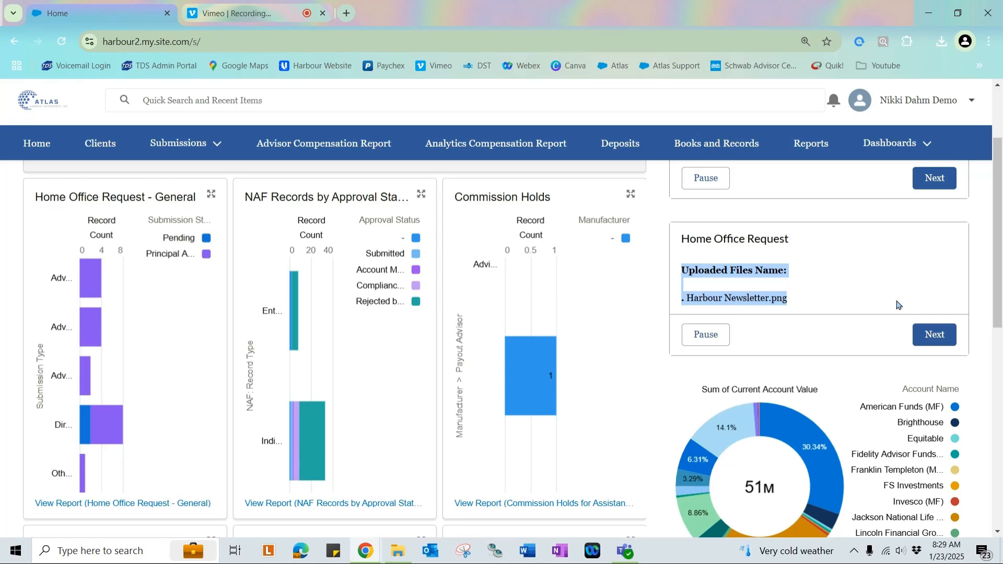
{"action": "left_click", "coordinate": [954, 337]}
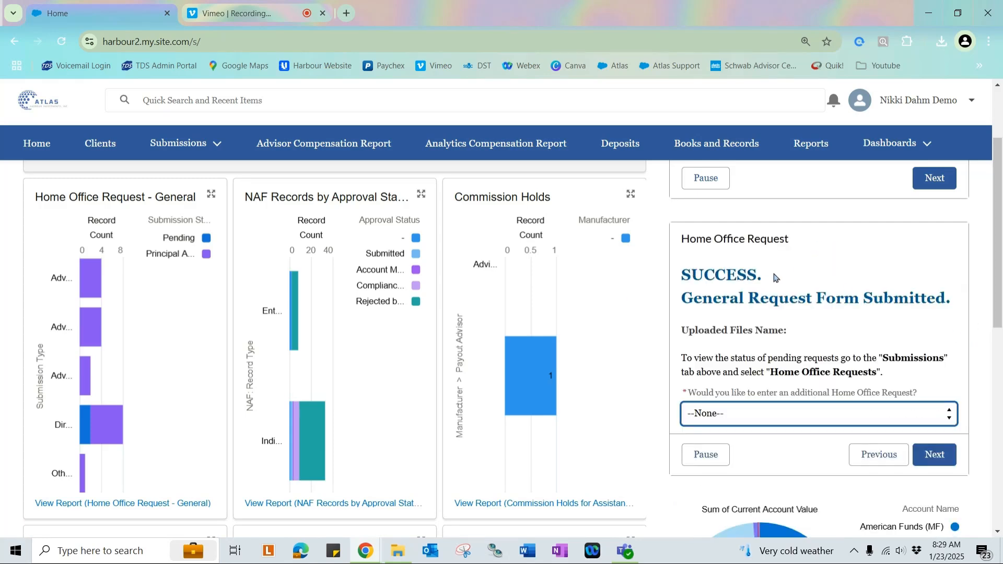
{"action": "left_click_drag", "start_coordinate": [766, 277], "coordinate": [688, 267]}
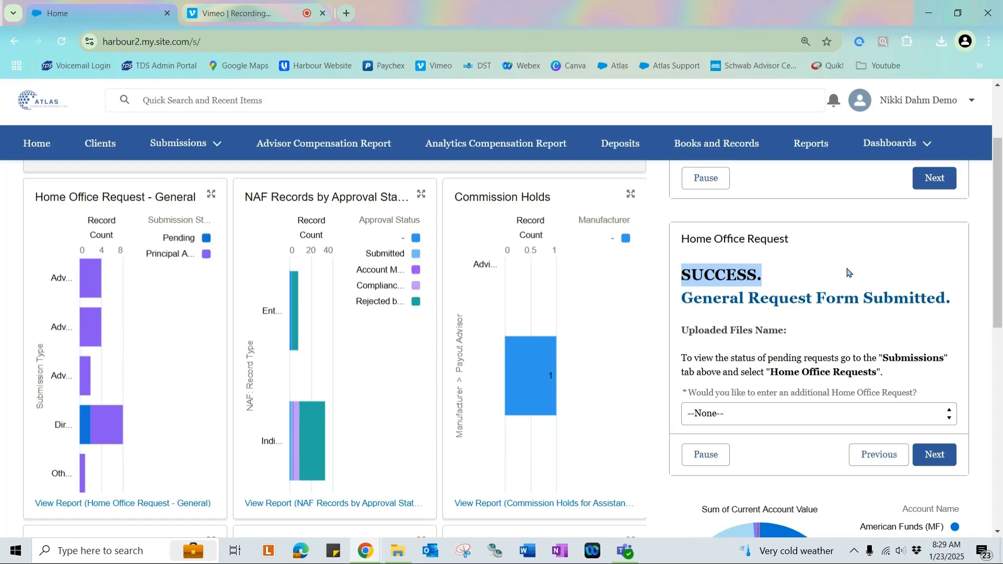
Search for the advisor's account code and open the matching advisor account.
{"action": "left_click", "coordinate": [323, 96]}
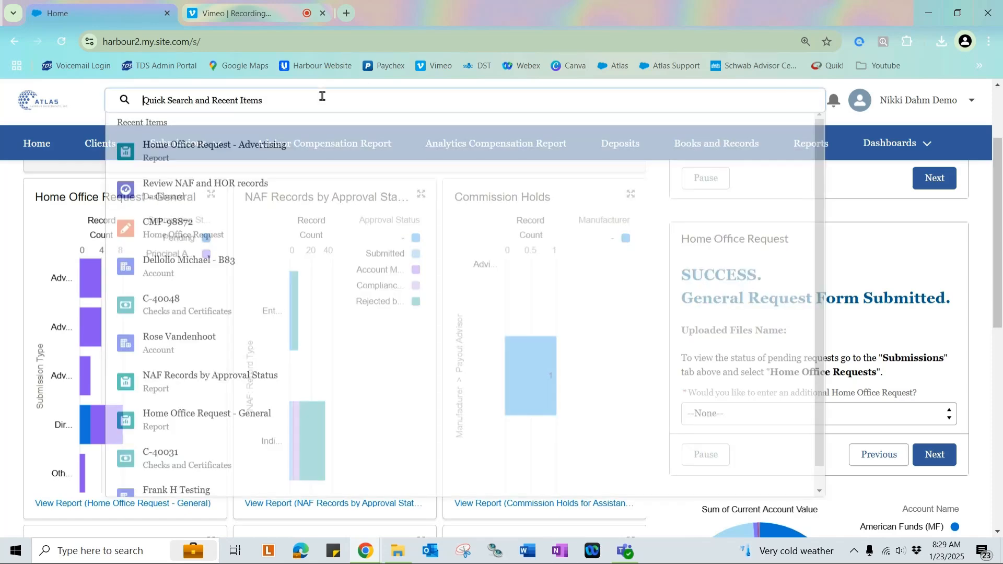
{"action": "type", "text": "b83"}
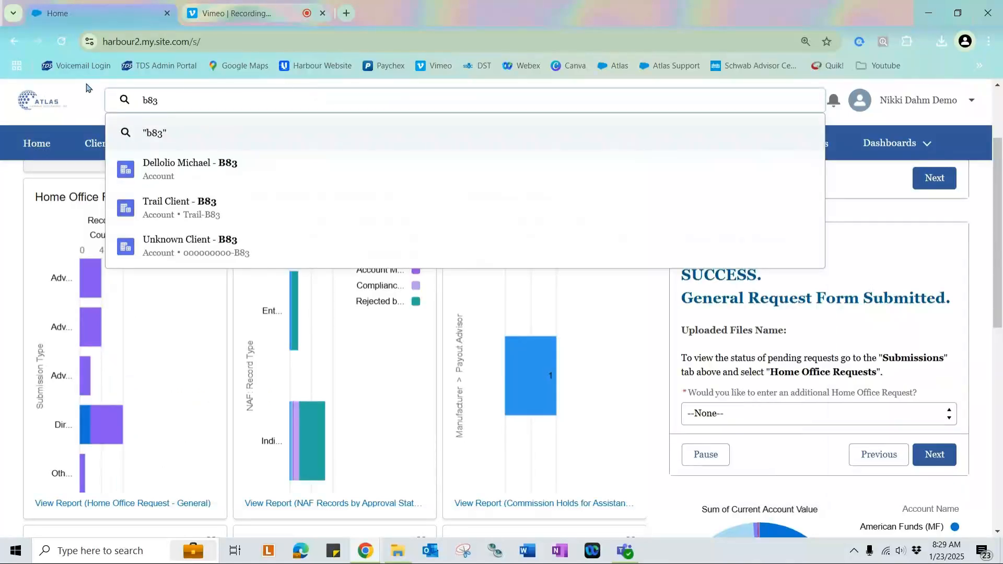
{"action": "left_click", "coordinate": [210, 181]}
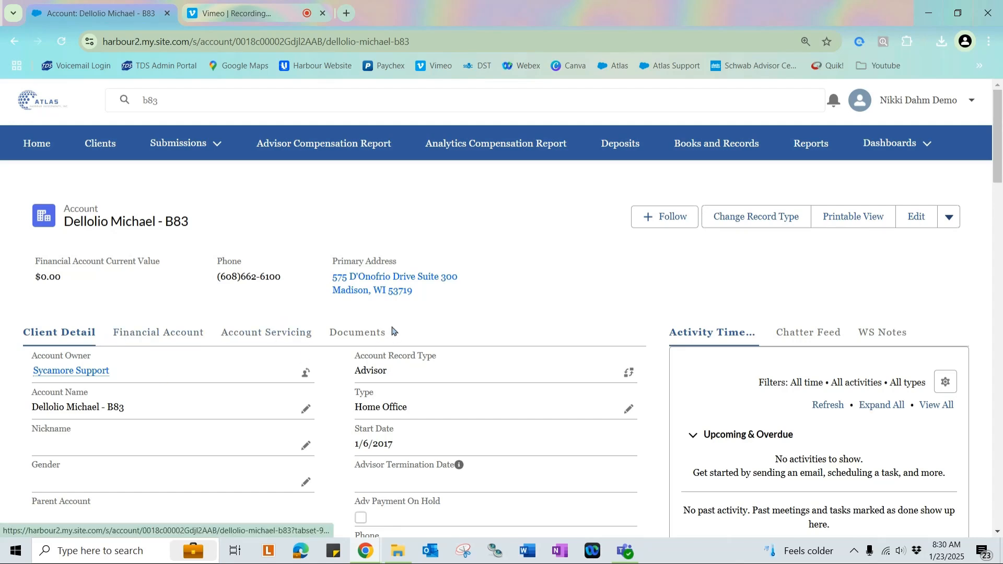
{"action": "left_click", "coordinate": [270, 342]}
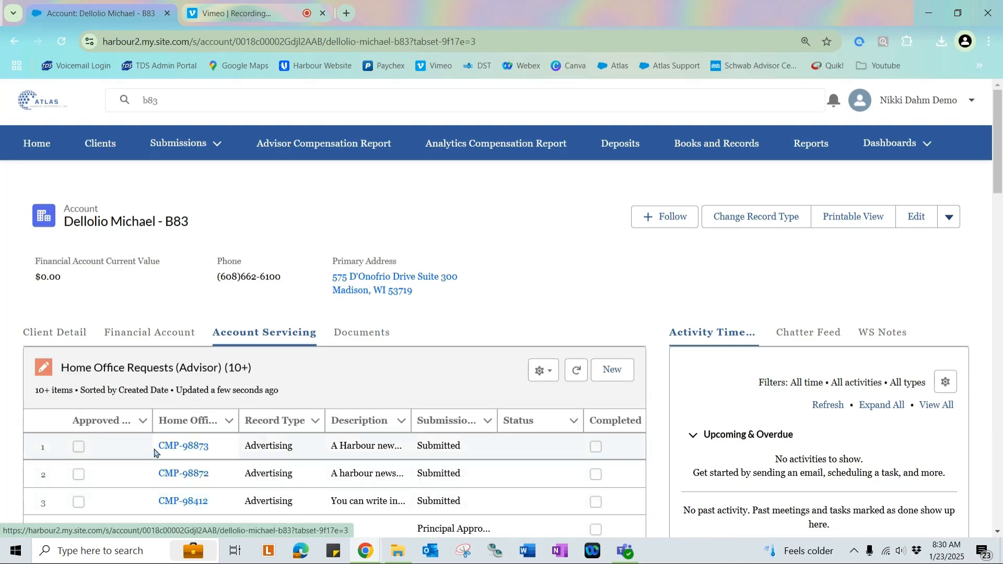
{"action": "triple_click", "coordinate": [305, 450]}
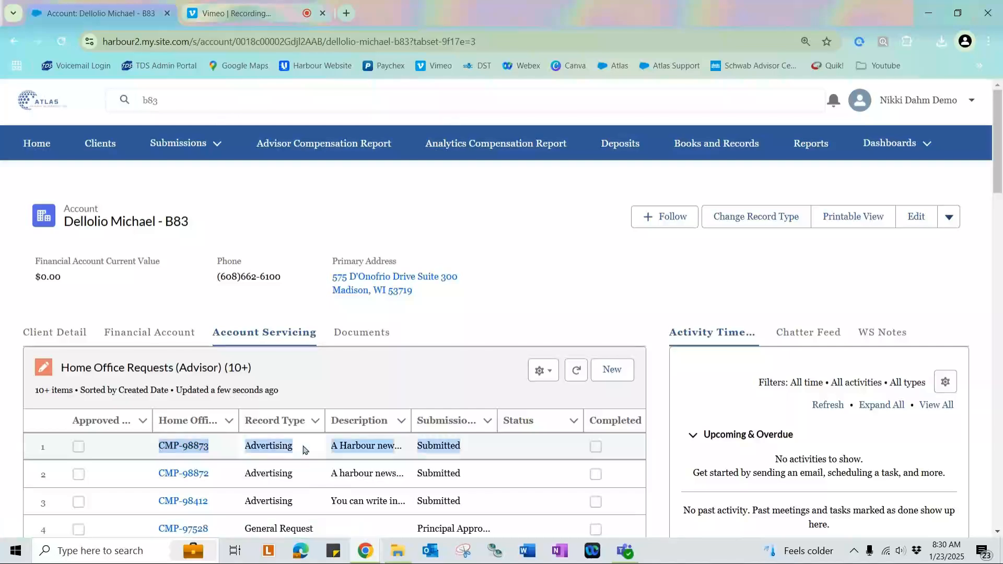
{"action": "left_click", "coordinate": [184, 450]}
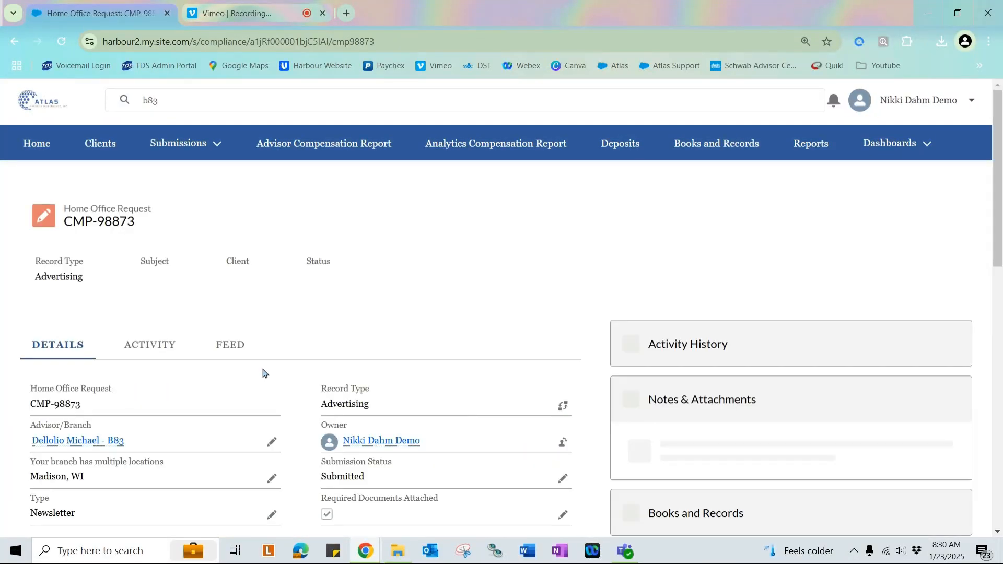
{"action": "scroll", "coordinate": [570, 340], "scroll_direction": "down", "scroll_amount": 1}
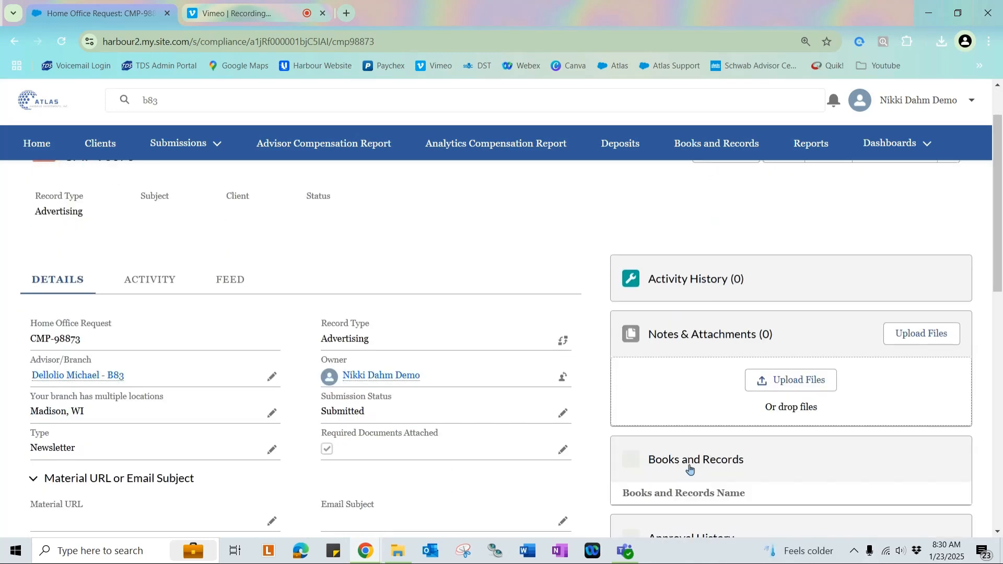